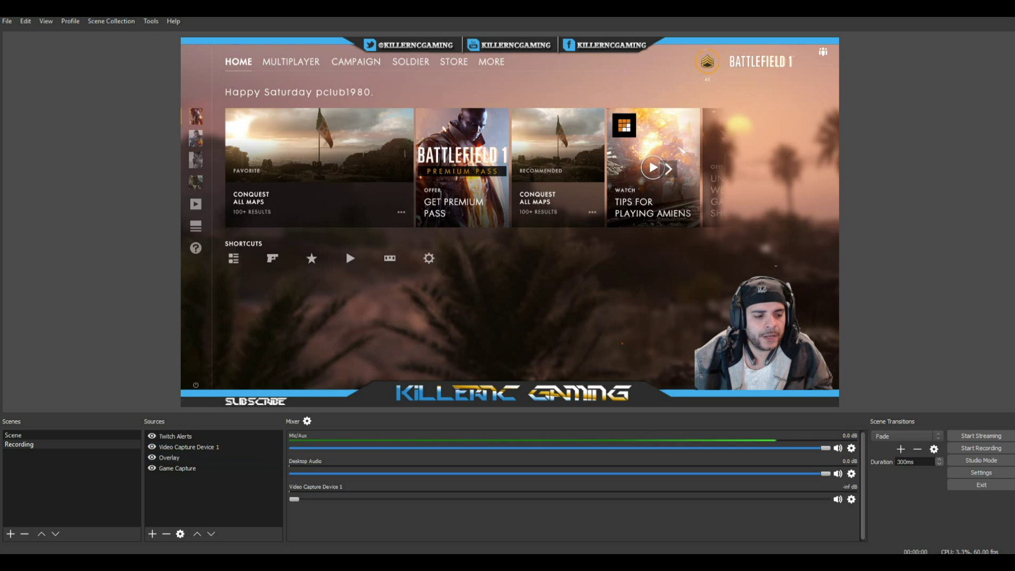
Select the existing Twitch Alerts source, then switch to the Streamlabs website in Chrome.
{"action": "key", "text": "Up"}
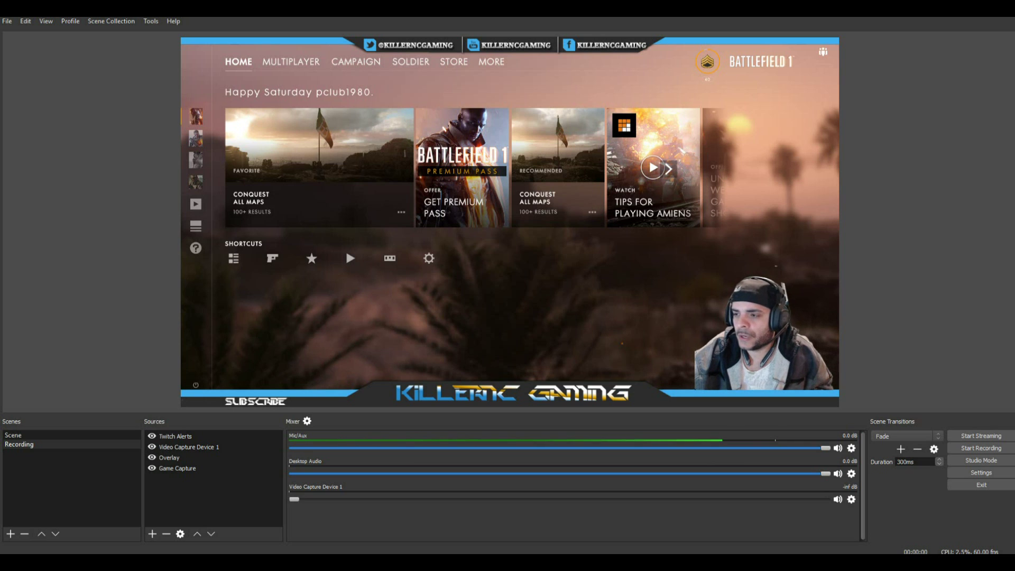
{"action": "key", "text": "alt+Tab"}
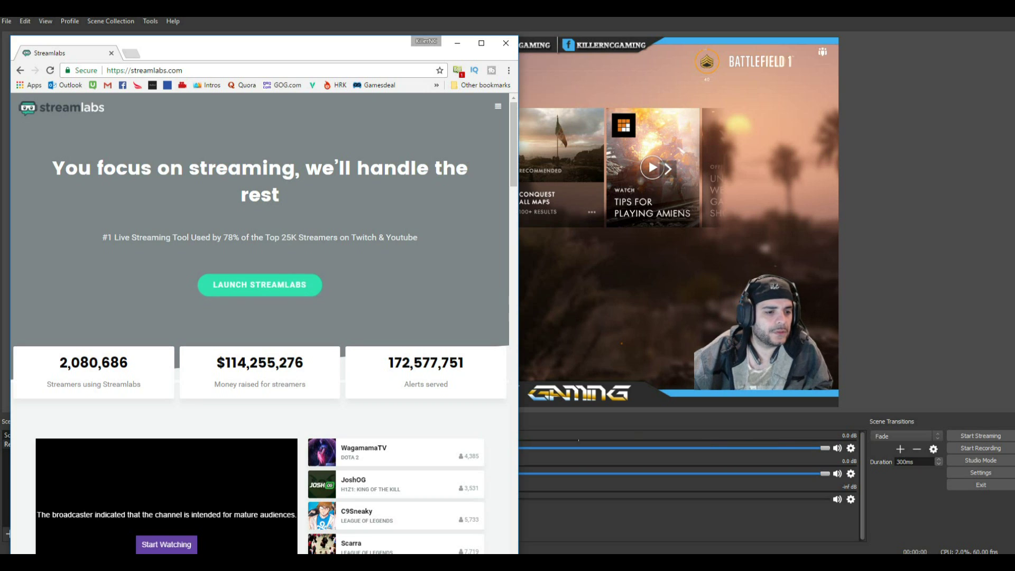
Launch the Streamlabs dashboard and widen the browser window to show the page.
{"action": "left_click", "coordinate": [259, 285]}
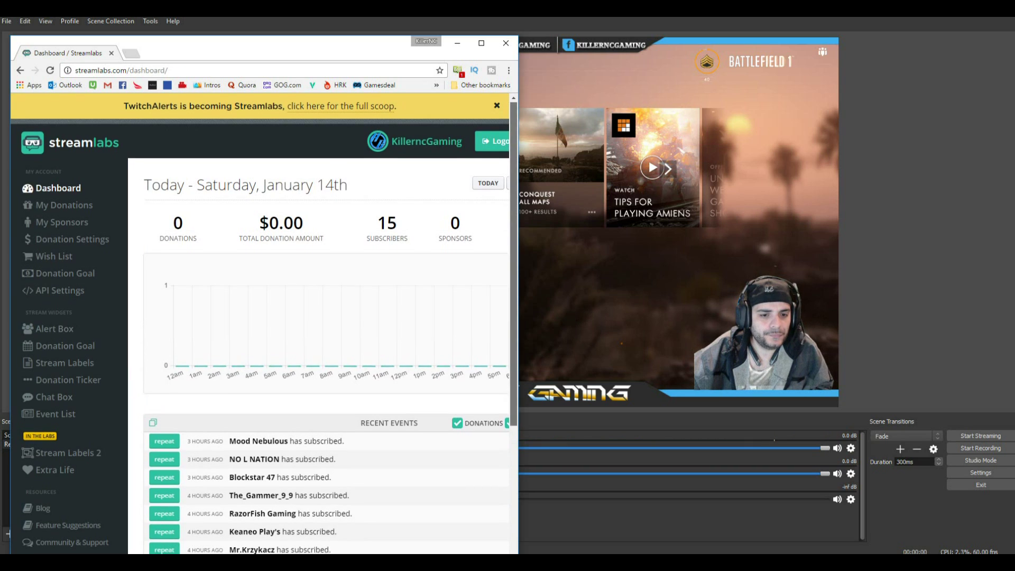
{"action": "left_click_drag", "start_coordinate": [518, 275], "coordinate": [663, 275]}
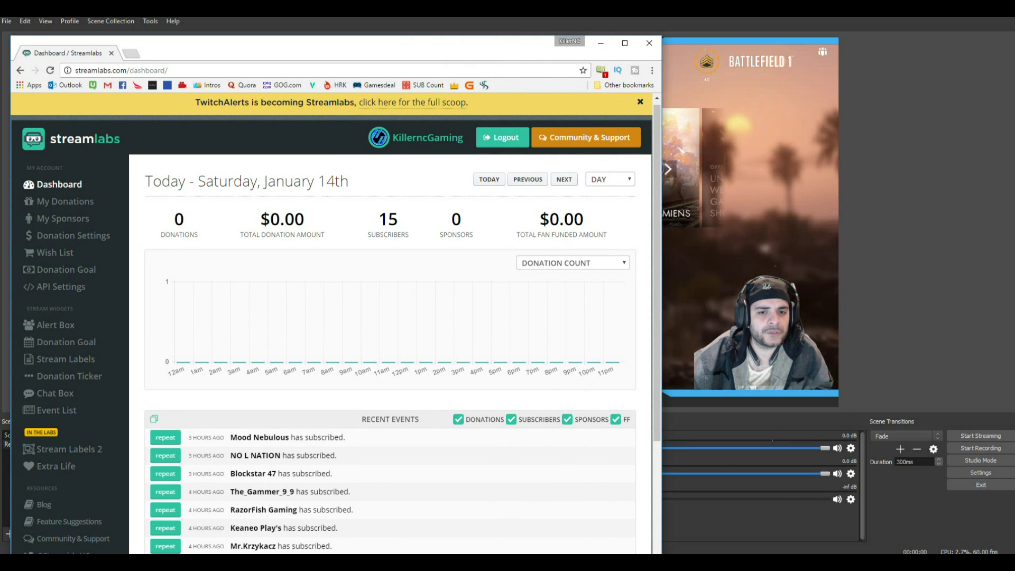
{"action": "scroll", "coordinate": [55, 207], "scroll_direction": "down", "scroll_amount": 1}
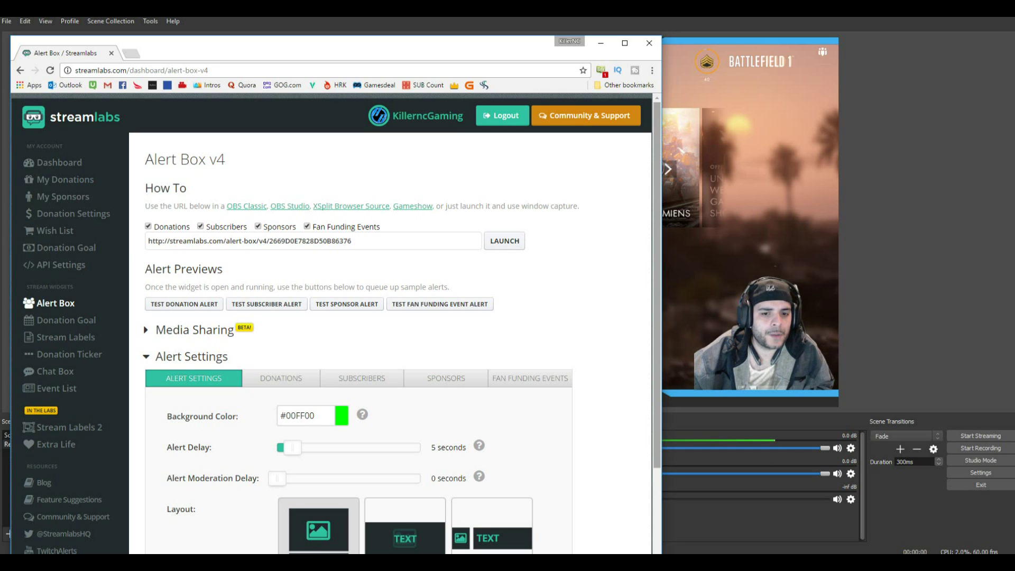
{"action": "scroll", "coordinate": [389, 325], "scroll_direction": "down", "scroll_amount": 1}
{"action": "scroll", "coordinate": [356, 325], "scroll_direction": "down", "scroll_amount": 1}
{"action": "scroll", "coordinate": [357, 326], "scroll_direction": "down", "scroll_amount": 1}
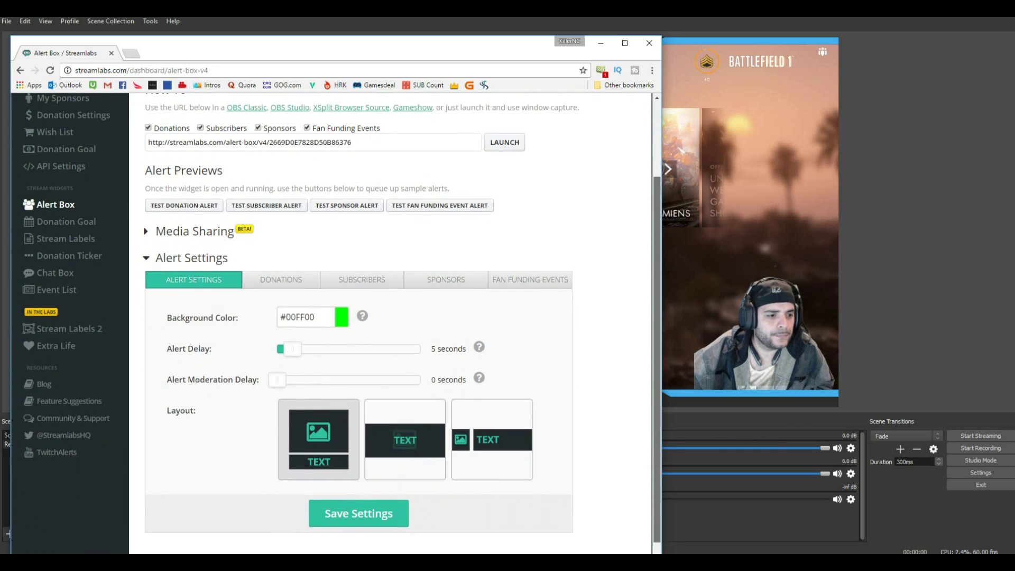
{"action": "scroll", "coordinate": [357, 325], "scroll_direction": "down", "scroll_amount": 1}
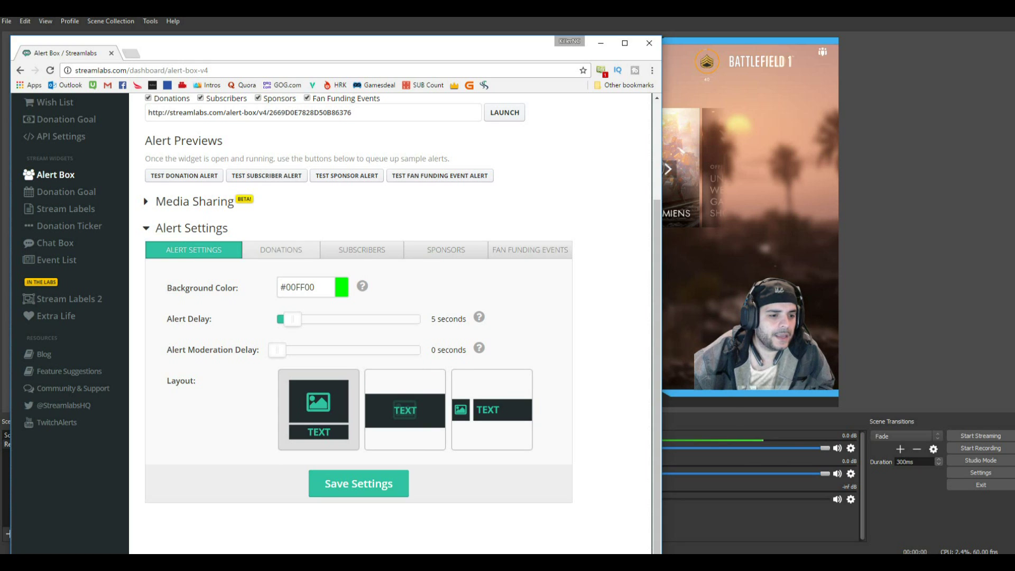
{"action": "left_click", "coordinate": [281, 250]}
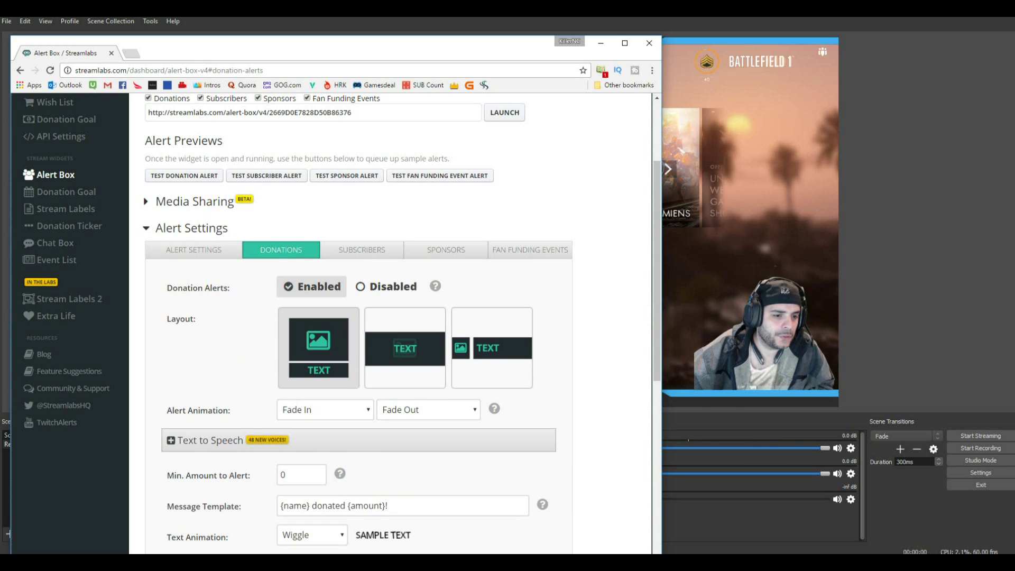
{"action": "left_click", "coordinate": [362, 249]}
{"action": "left_click", "coordinate": [446, 250]}
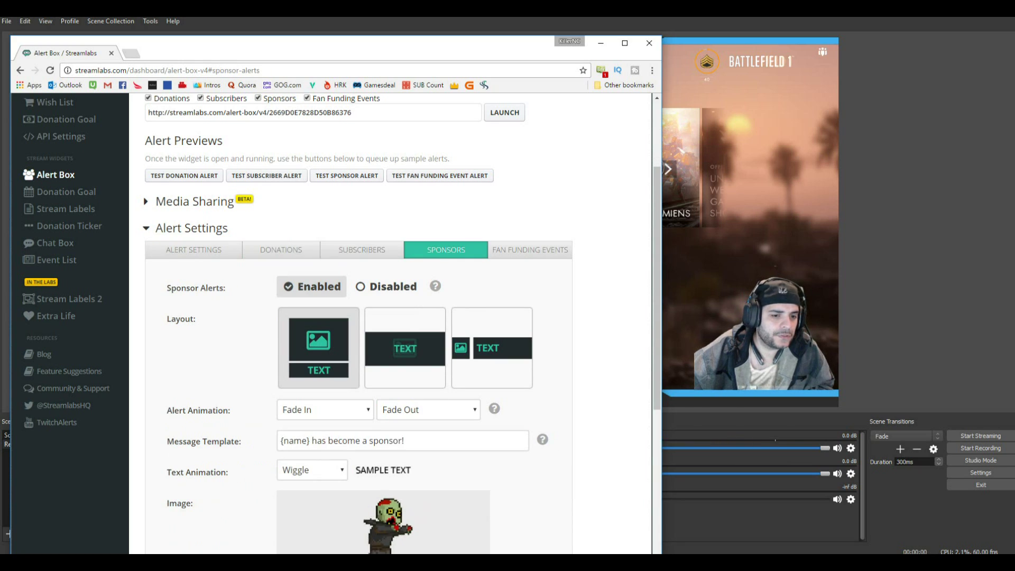
{"action": "left_click", "coordinate": [530, 250]}
{"action": "left_click", "coordinate": [446, 249]}
{"action": "left_click", "coordinate": [361, 249]}
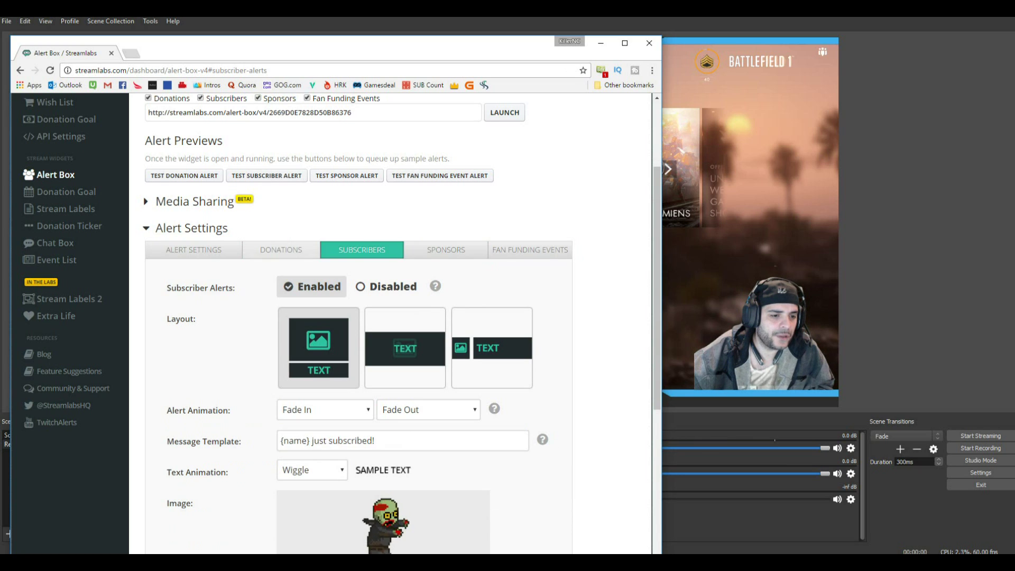
{"action": "left_click", "coordinate": [281, 250]}
{"action": "left_click", "coordinate": [194, 250]}
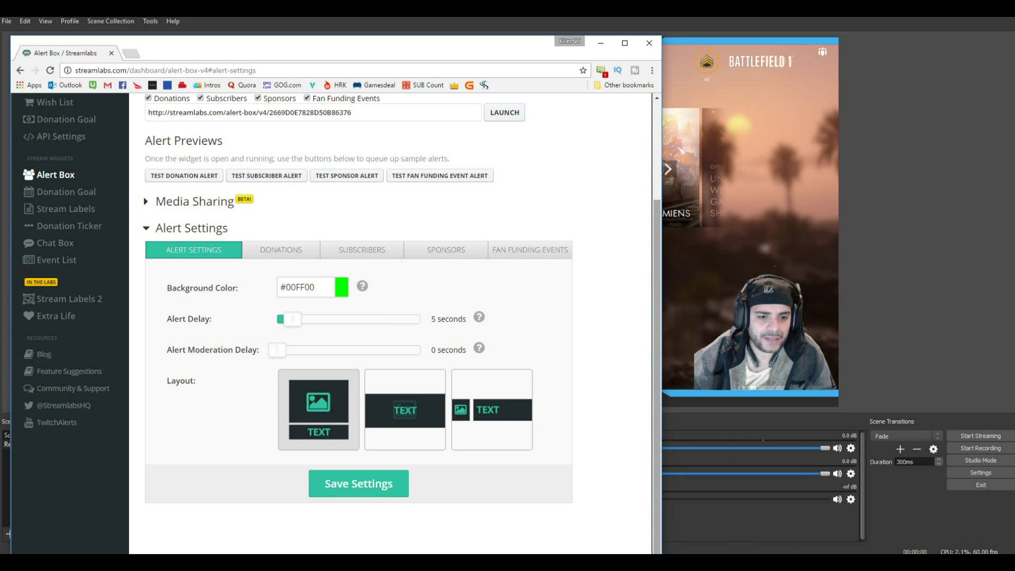
{"action": "scroll", "coordinate": [388, 317], "scroll_direction": "up", "scroll_amount": 1}
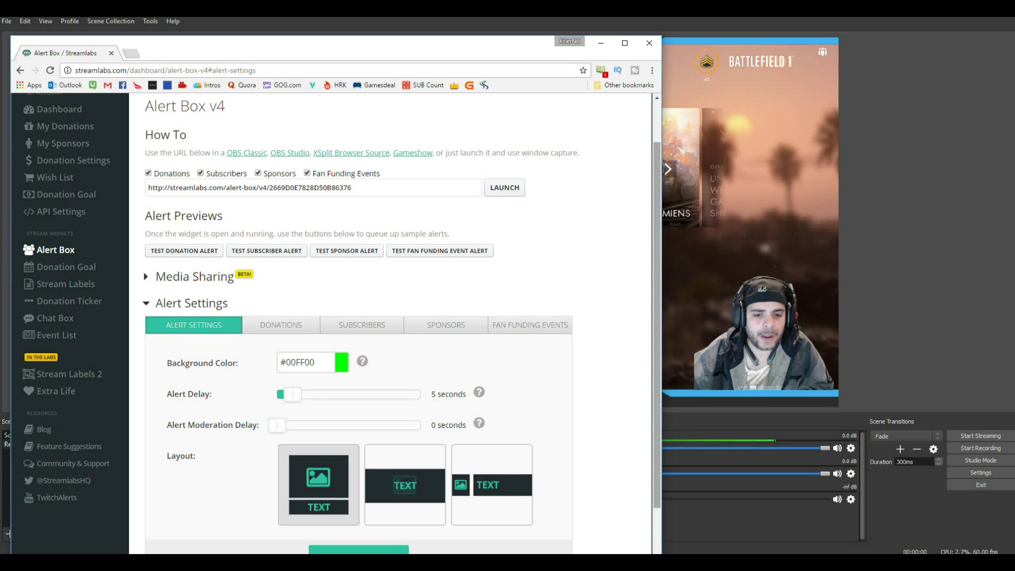
{"action": "scroll", "coordinate": [390, 317], "scroll_direction": "up", "scroll_amount": 1}
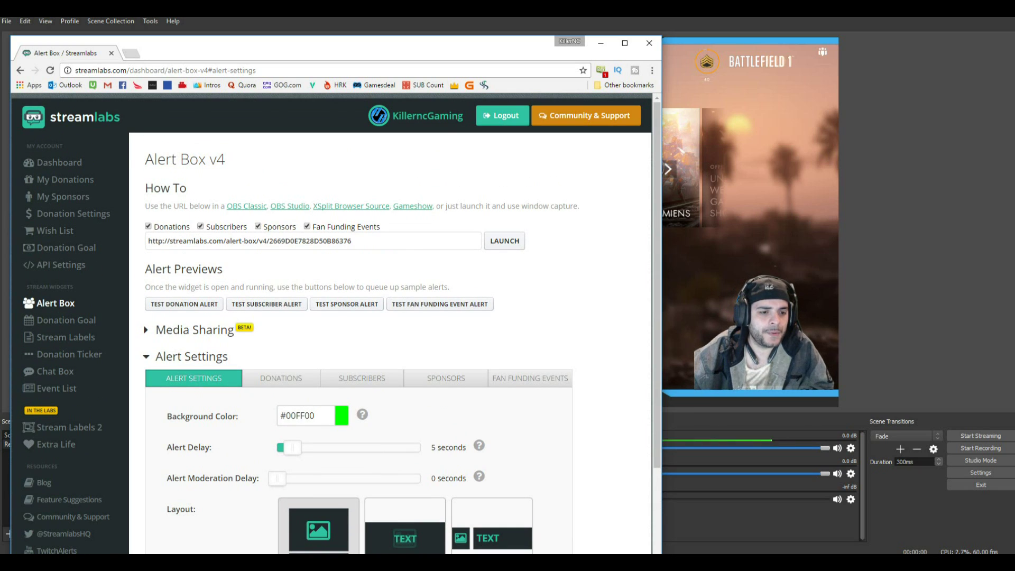
Select just the Alert Box widget URL on the Streamlabs page.
{"action": "left_click_drag", "start_coordinate": [352, 240], "coordinate": [147, 269]}
{"action": "key", "text": "ctrl+c"}
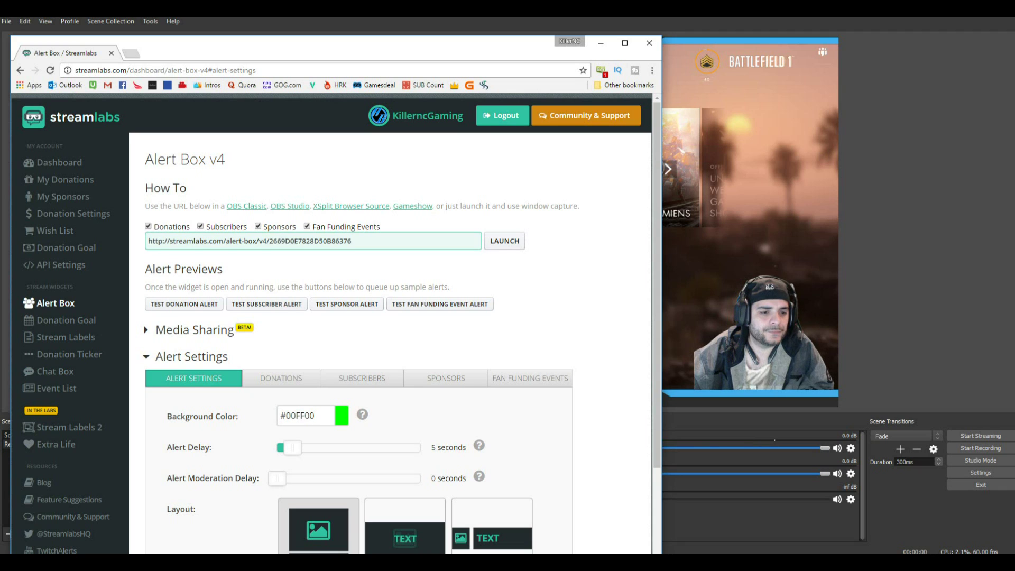
{"action": "left_click_drag", "start_coordinate": [147, 269], "coordinate": [148, 240]}
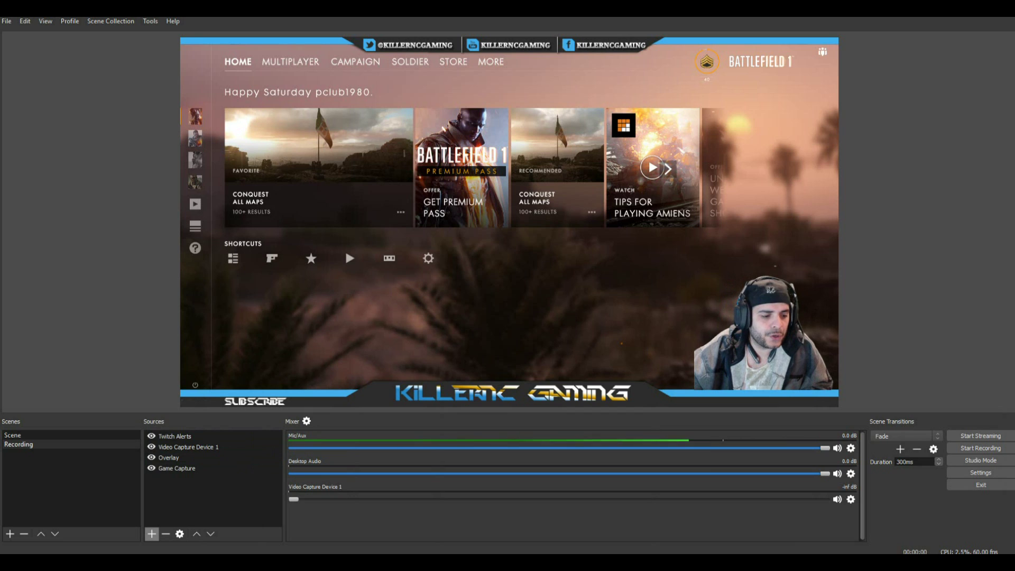
Add a new BrowserSource named 'Twitch Alerts1', correcting a mis-capitalised letter in the name.
{"action": "left_click", "coordinate": [151, 533]}
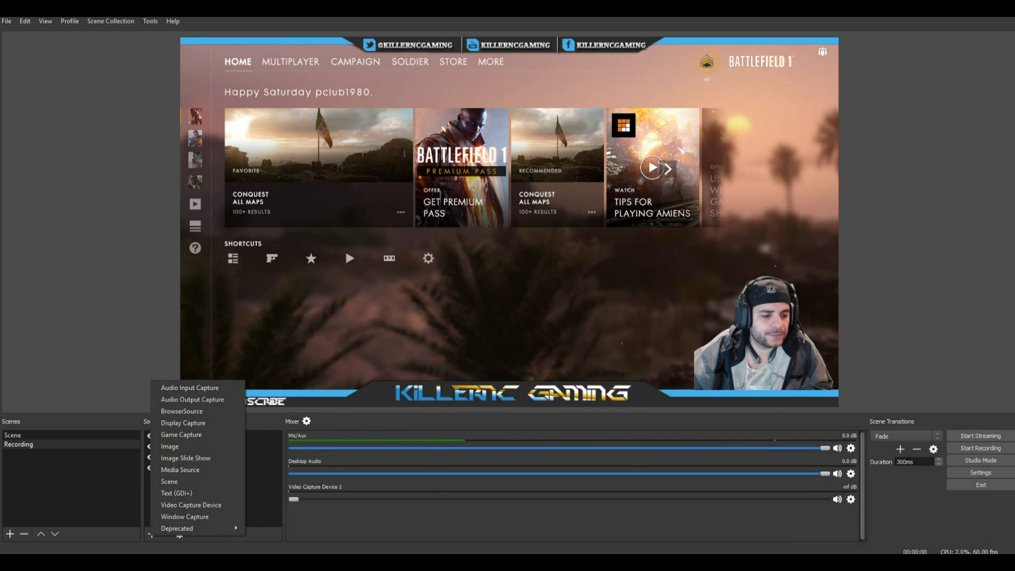
{"action": "left_click", "coordinate": [181, 411]}
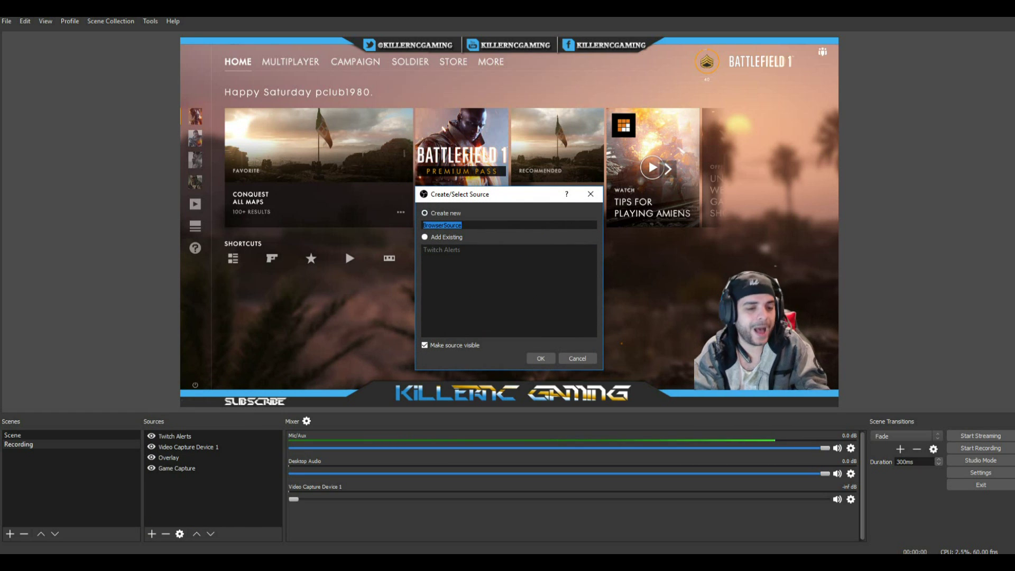
{"action": "type", "text": "Twitch "}
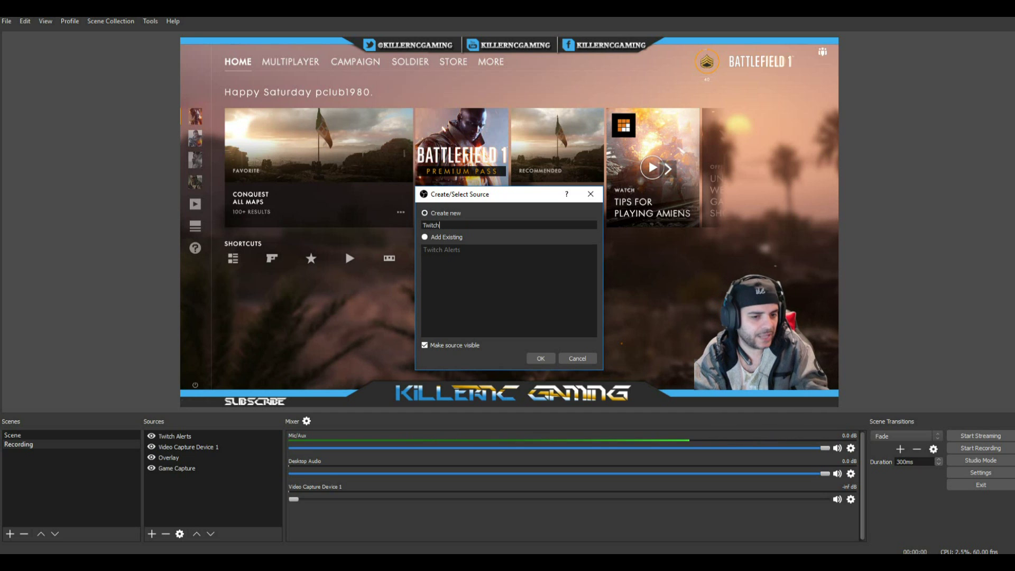
{"action": "type", "text": "Aler"}
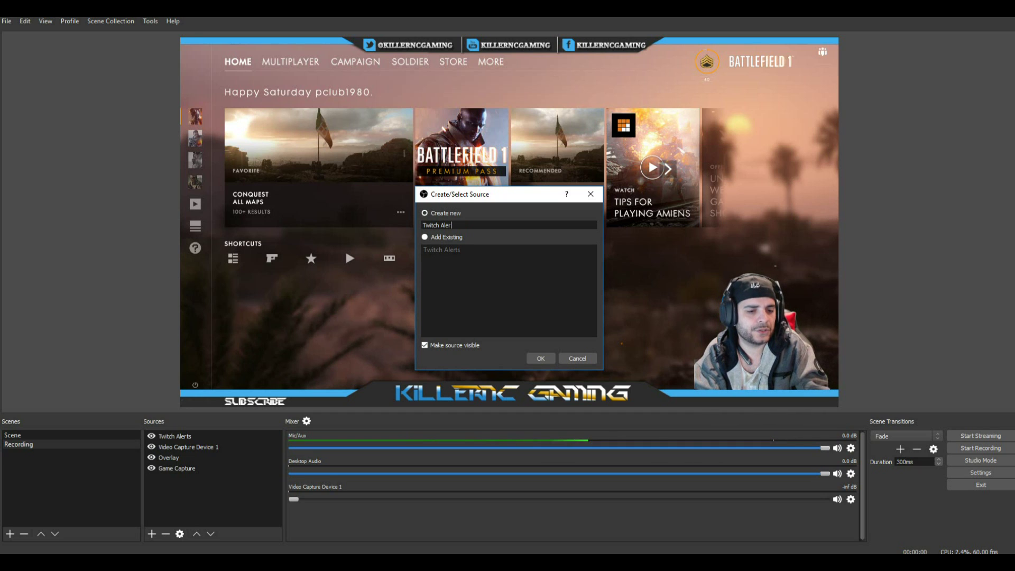
{"action": "type", "text": "ts1"}
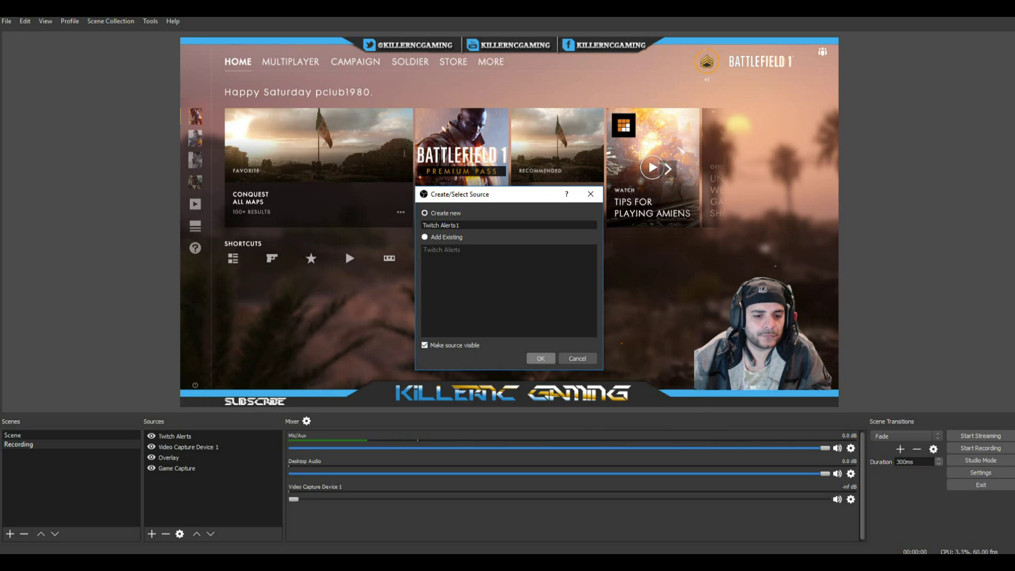
{"action": "left_click", "coordinate": [540, 357]}
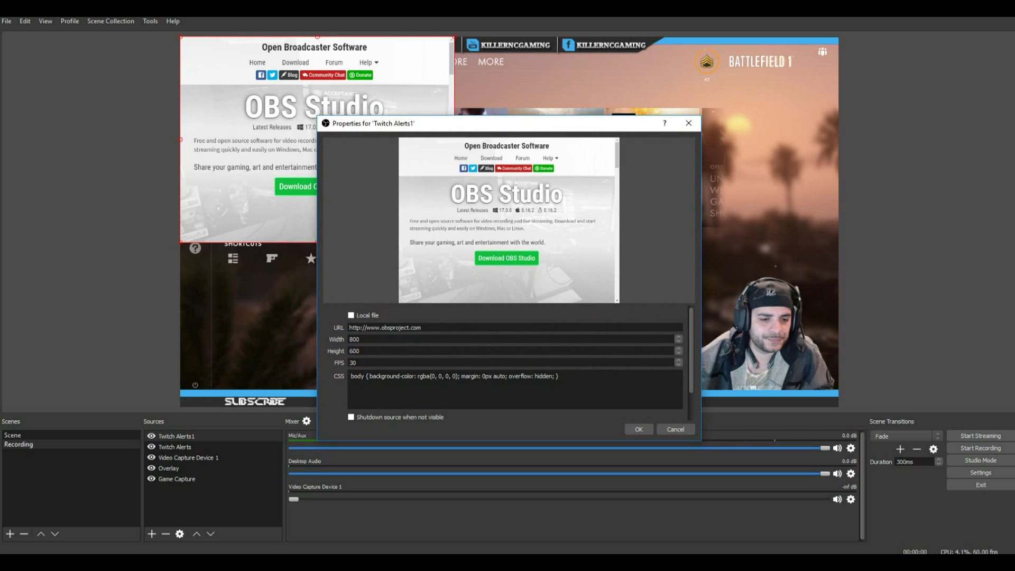
Replace the obsproject.com placeholder URL with the pasted Streamlabs alert box URL and confirm.
{"action": "key", "text": "Tab"}
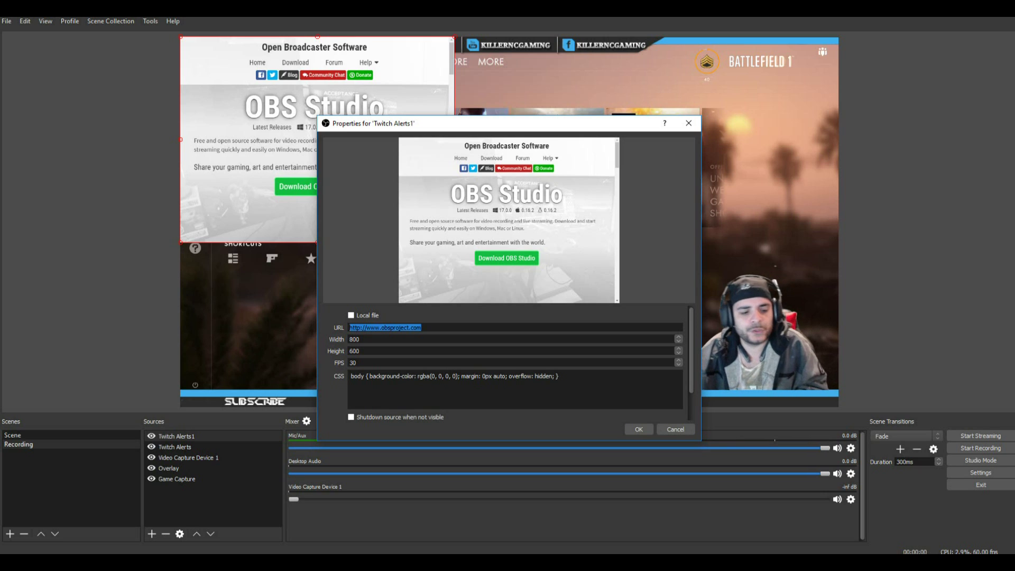
{"action": "key", "text": "ctrl+v"}
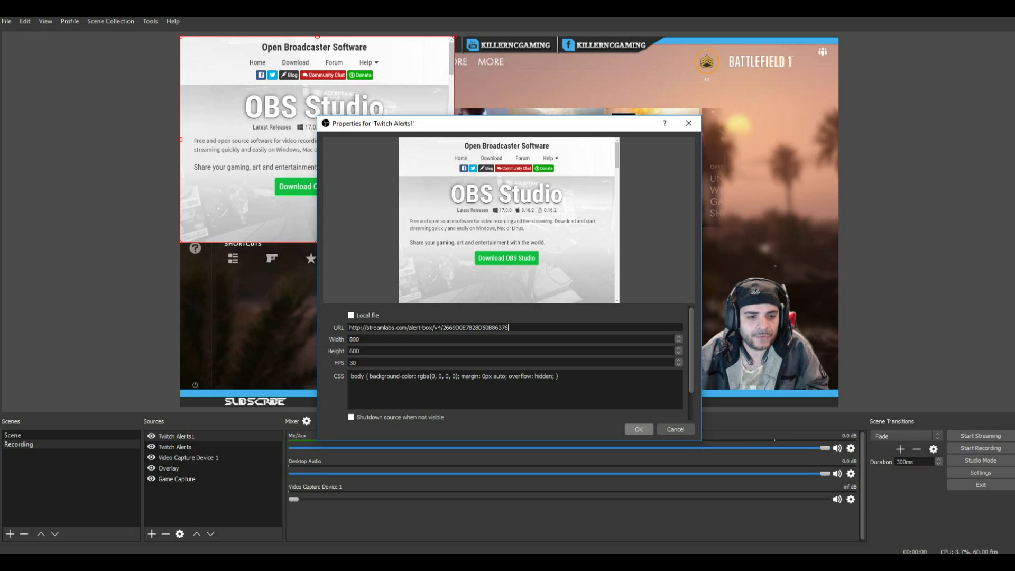
{"action": "left_click", "coordinate": [638, 429]}
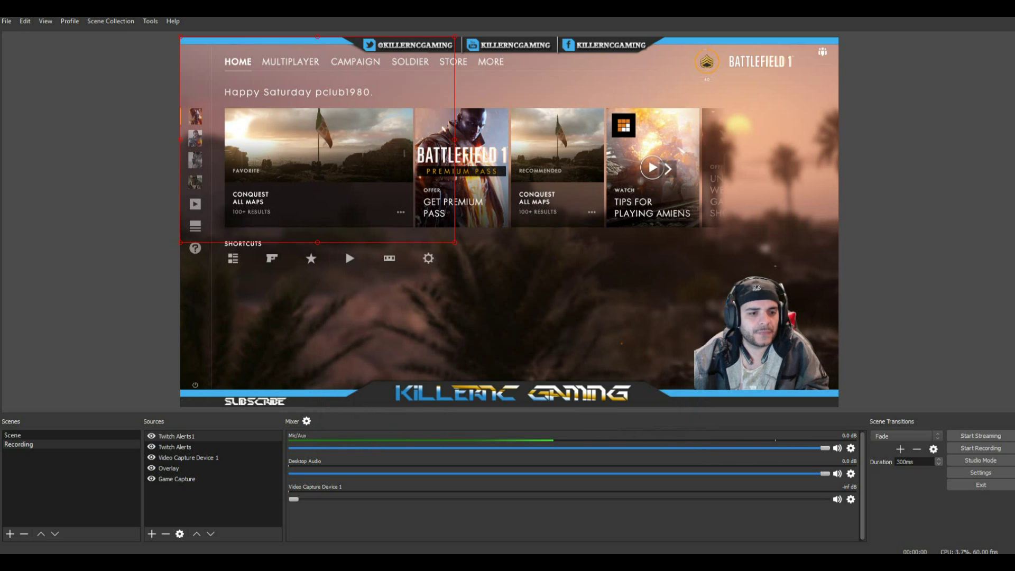
Drag Twitch Alerts1 to the top centre of the preview, enlarging it, then shrinking it slightly.
{"action": "mouse_move", "coordinate": [317, 140]}
{"action": "left_mouse_down"}
{"action": "mouse_move", "coordinate": [502, 188]}
{"action": "mouse_move", "coordinate": [430, 171]}
{"action": "left_mouse_up"}
{"action": "mouse_move", "coordinate": [566, 272]}
{"action": "left_mouse_down"}
{"action": "mouse_move", "coordinate": [680, 359]}
{"action": "mouse_move", "coordinate": [411, 163]}
{"action": "mouse_move", "coordinate": [675, 355]}
{"action": "mouse_move", "coordinate": [661, 335]}
{"action": "mouse_move", "coordinate": [503, 238]}
{"action": "mouse_move", "coordinate": [636, 325]}
{"action": "mouse_move", "coordinate": [526, 232]}
{"action": "mouse_move", "coordinate": [624, 316]}
{"action": "mouse_move", "coordinate": [487, 215]}
{"action": "left_mouse_up"}
{"action": "mouse_move", "coordinate": [390, 142]}
{"action": "left_mouse_down"}
{"action": "mouse_move", "coordinate": [507, 141]}
{"action": "mouse_move", "coordinate": [502, 129]}
{"action": "left_mouse_up"}
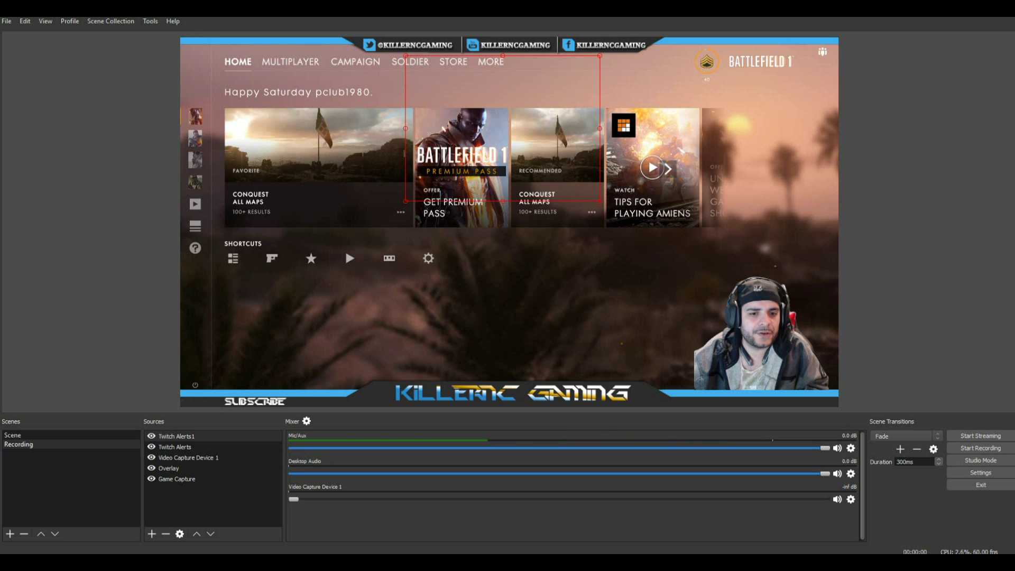